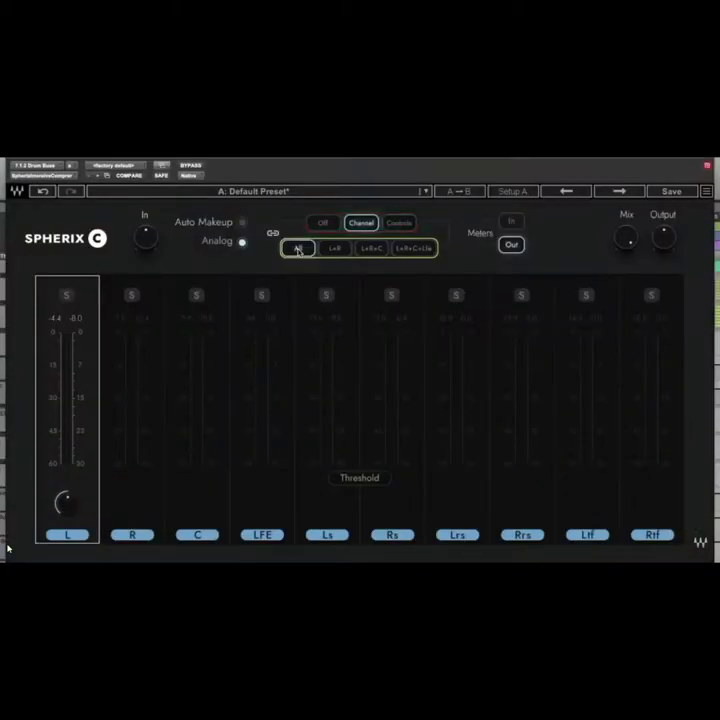
# - Build the L+R+C+Lfe link group by stepping through L+R and L+R+C in Channel link
pyautogui.click(338, 248)
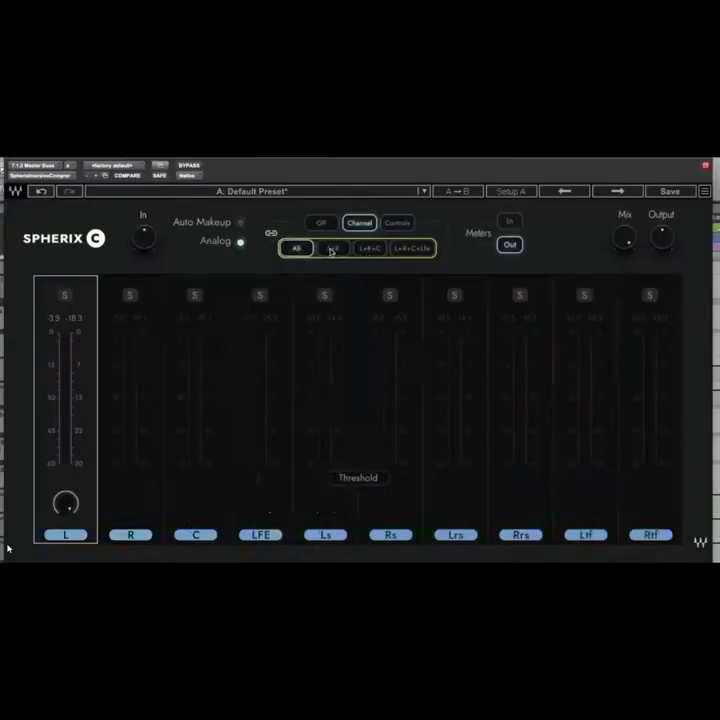
pyautogui.click(333, 249)
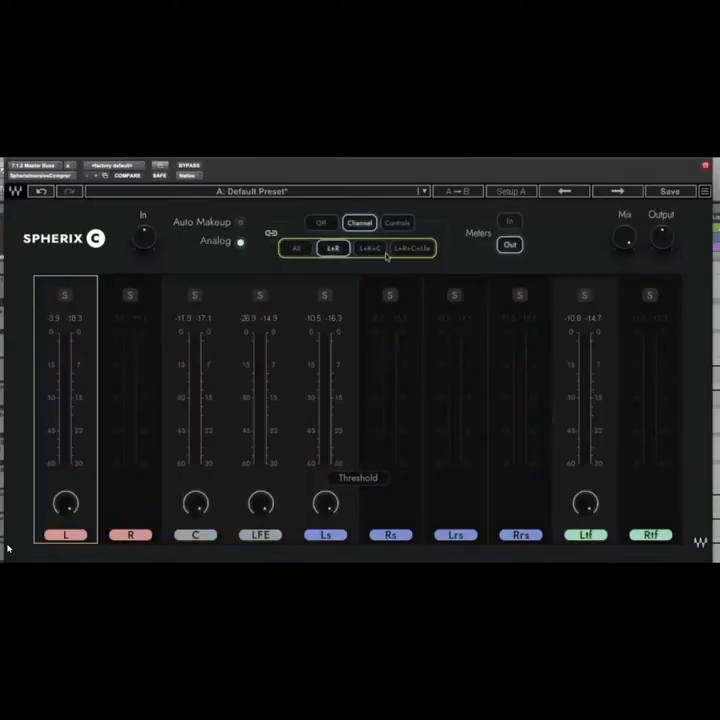
pyautogui.click(375, 251)
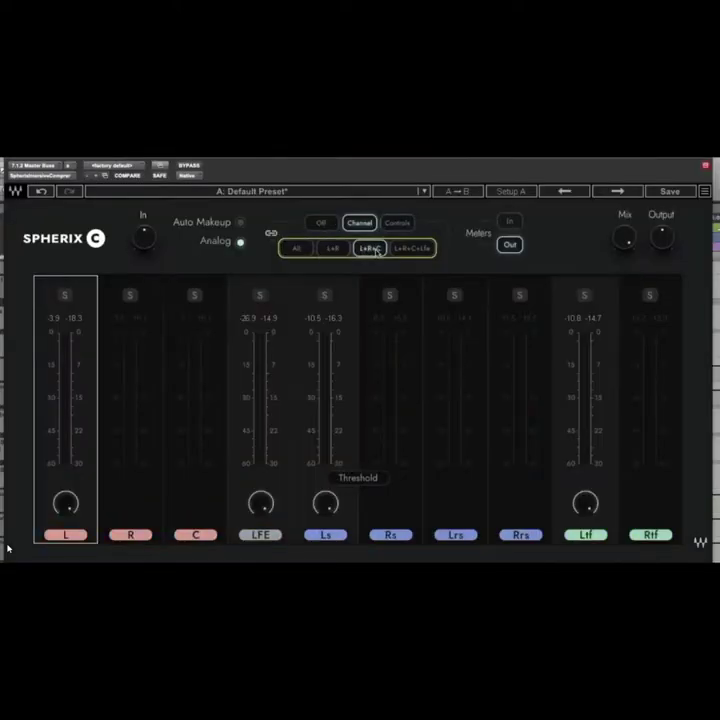
pyautogui.click(427, 250)
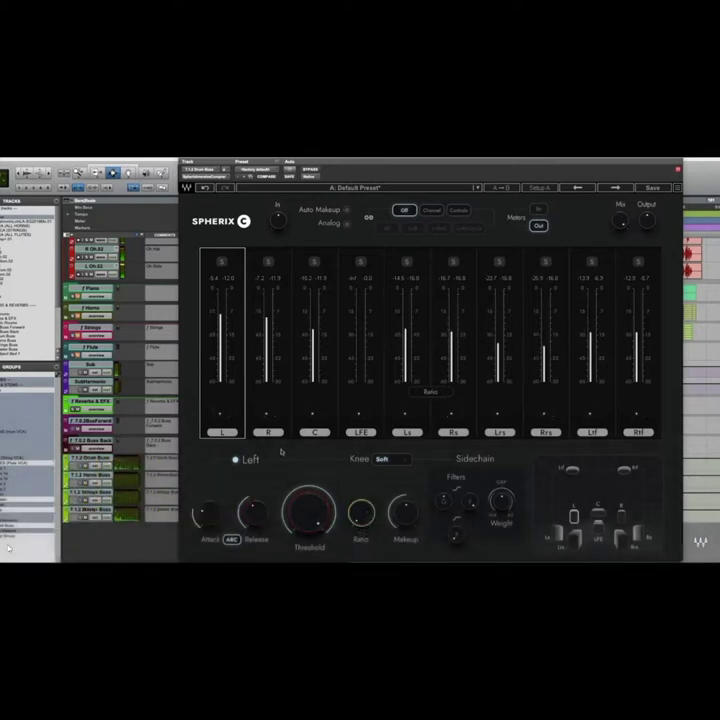
pyautogui.moveTo(222, 410)
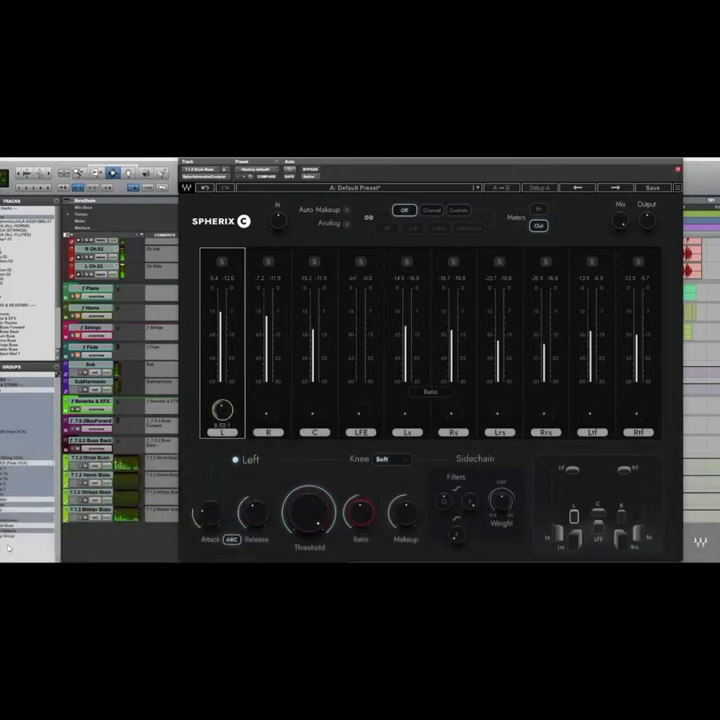
pyautogui.moveTo(268, 410)
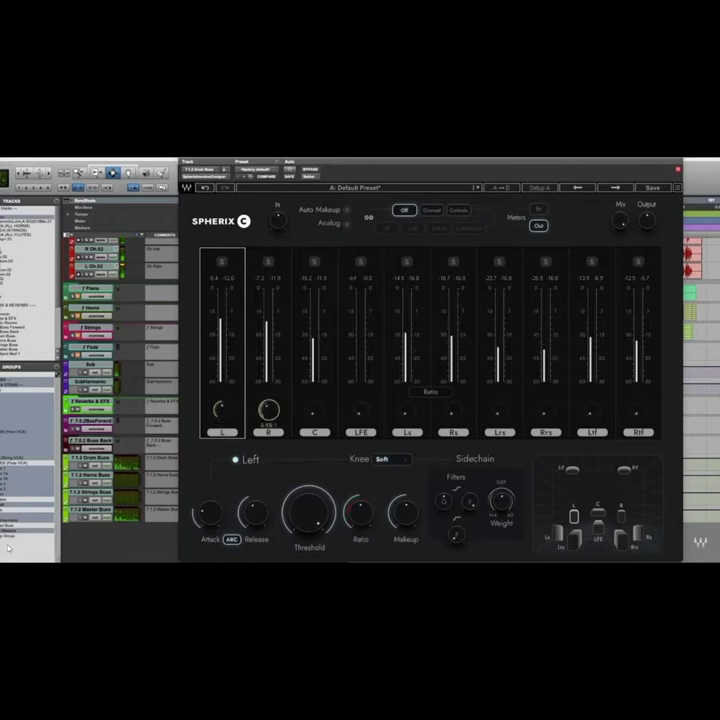
pyautogui.moveTo(315, 411)
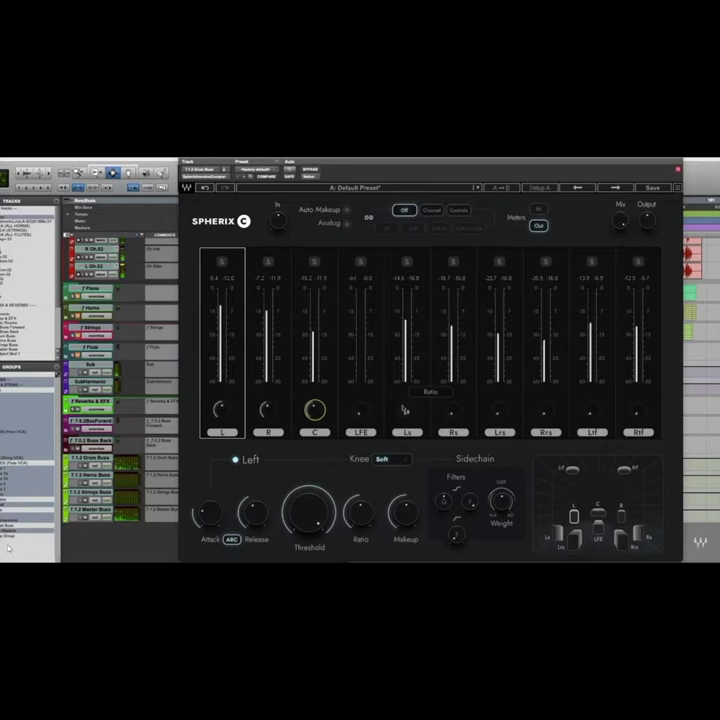
pyautogui.moveTo(406, 411)
pyautogui.moveTo(454, 411)
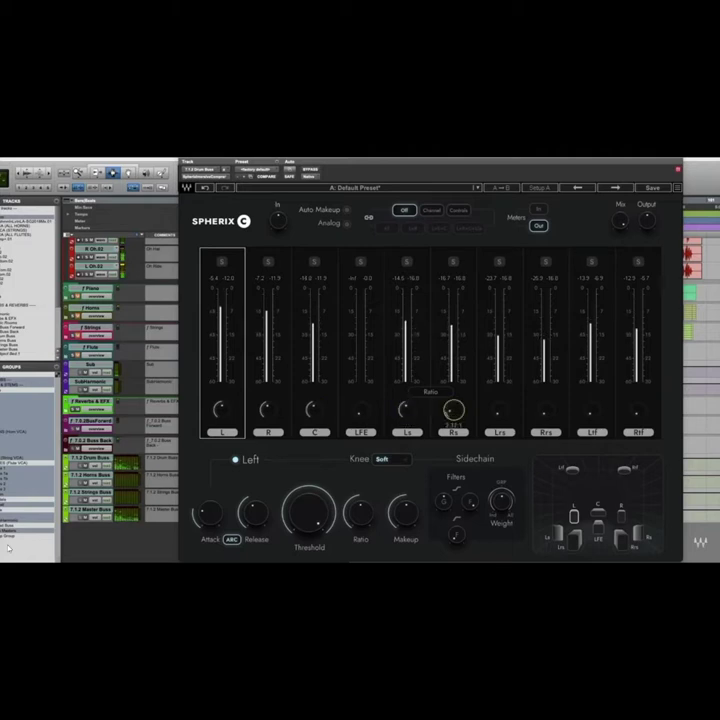
pyautogui.moveTo(499, 411)
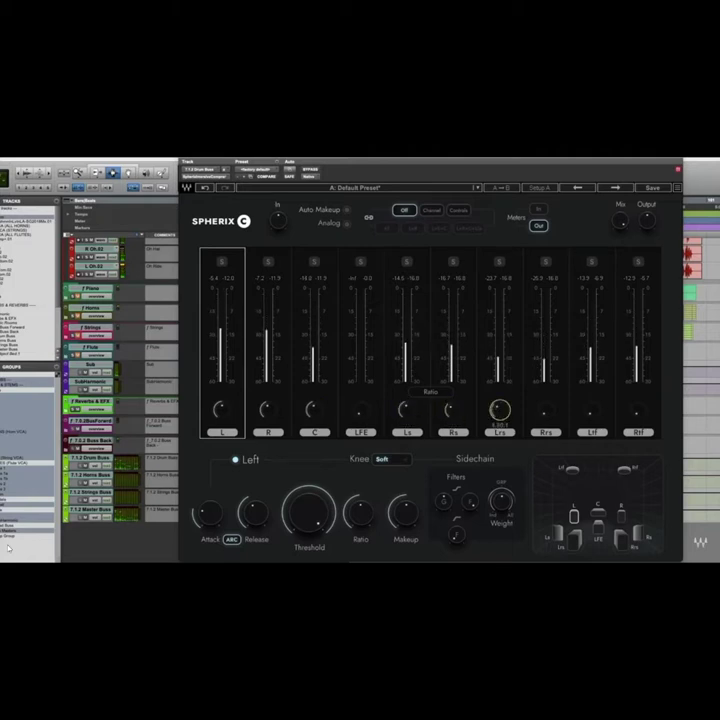
pyautogui.moveTo(546, 411)
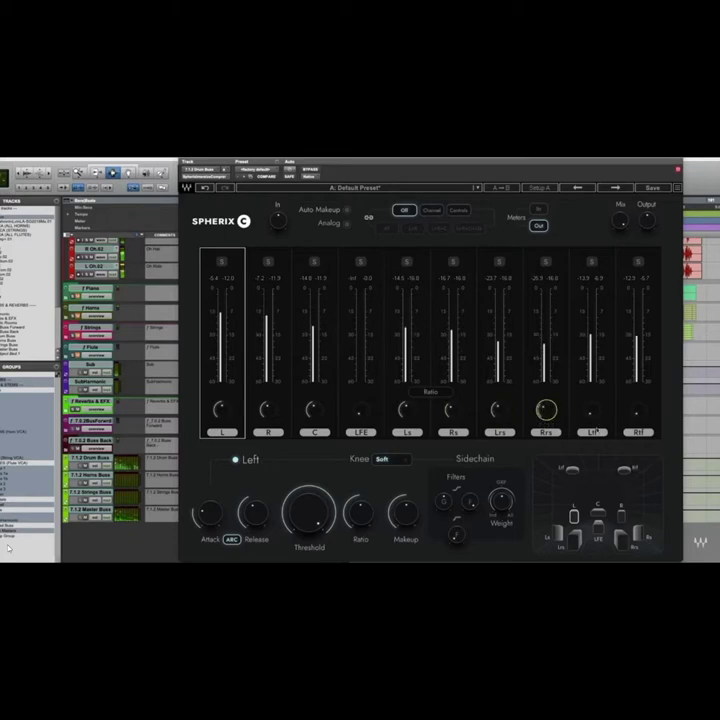
pyautogui.moveTo(592, 412)
pyautogui.moveTo(639, 411)
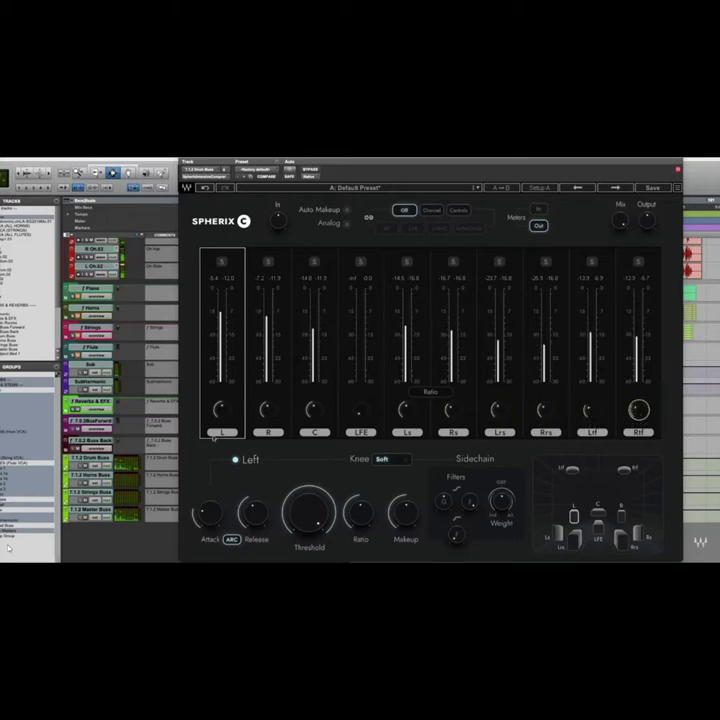
pyautogui.moveTo(303, 494)
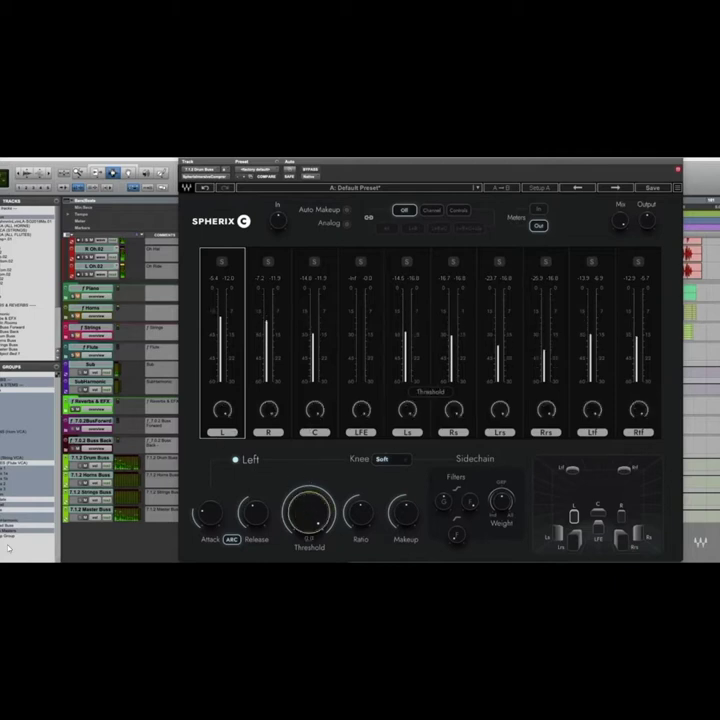
pyautogui.moveTo(309, 510); pyautogui.dragTo(309, 545)
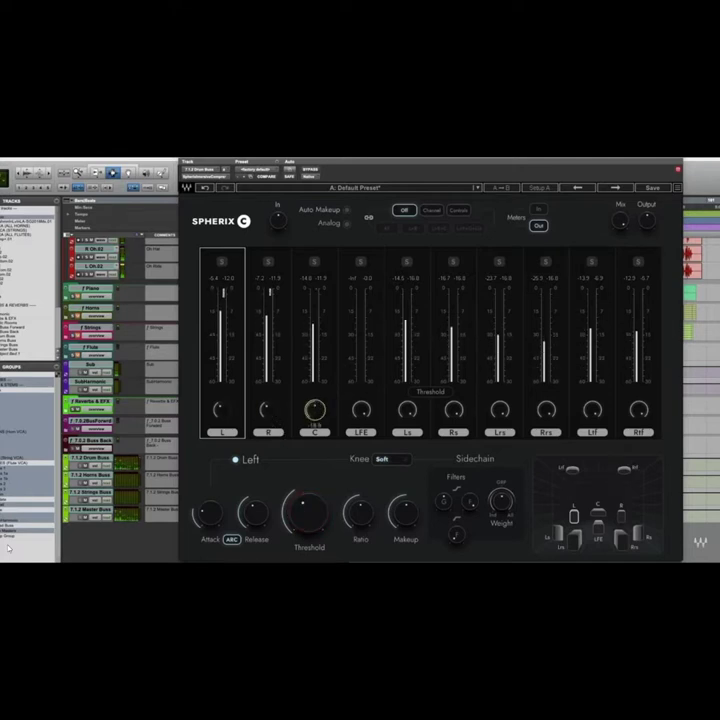
# - Lower the Center channel threshold to -21.8 and display release values on the strips
pyautogui.moveTo(314, 410); pyautogui.dragTo(314, 416)
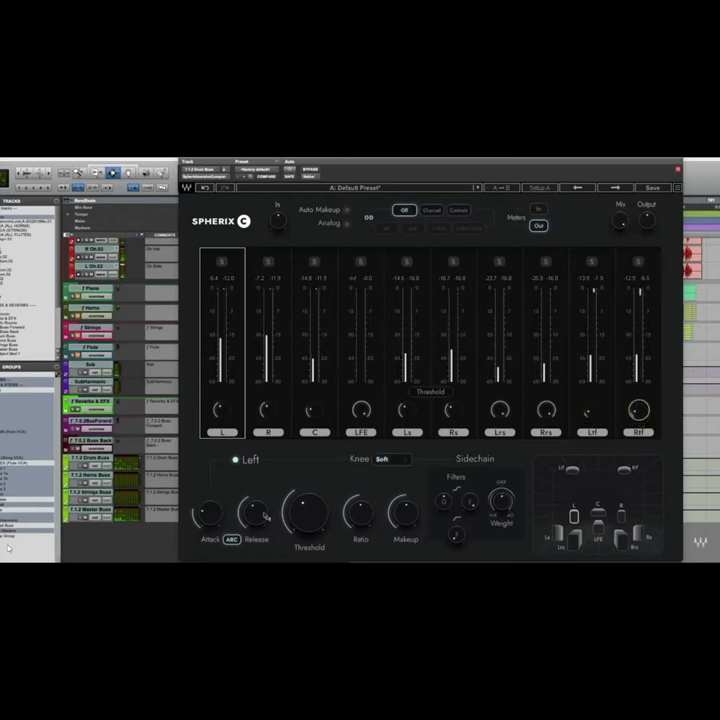
pyautogui.moveTo(262, 512); pyautogui.dragTo(273, 464)
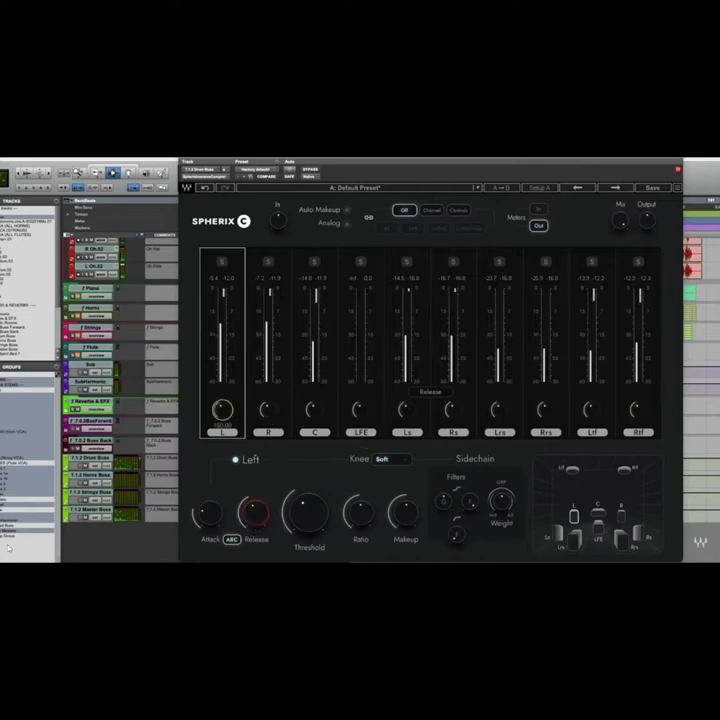
# - Set the L strip's release to 62.00, down from 150.00
pyautogui.moveTo(222, 410); pyautogui.dragTo(222, 440)
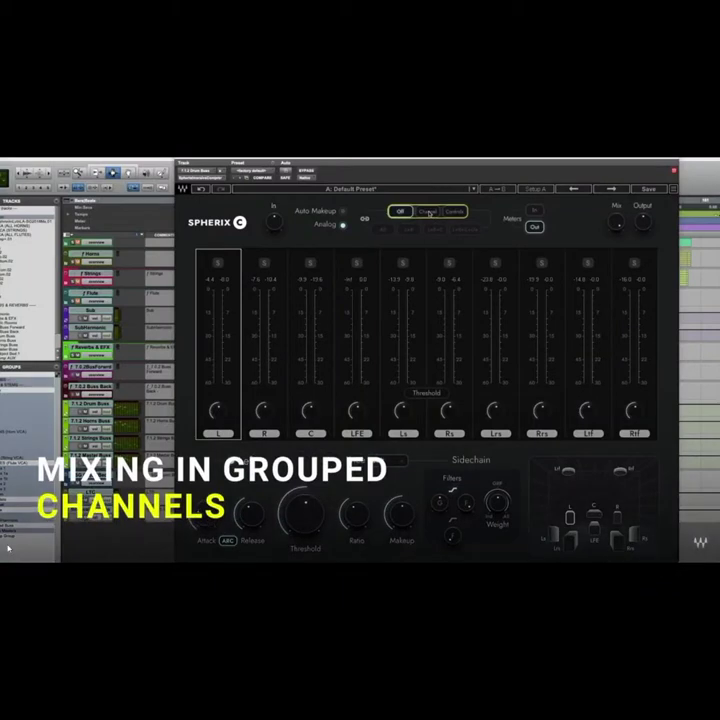
# - Turn on Channel linking and try the All, L+R, L+R+C and L+R+C+Lfe groupings
pyautogui.click(428, 212)
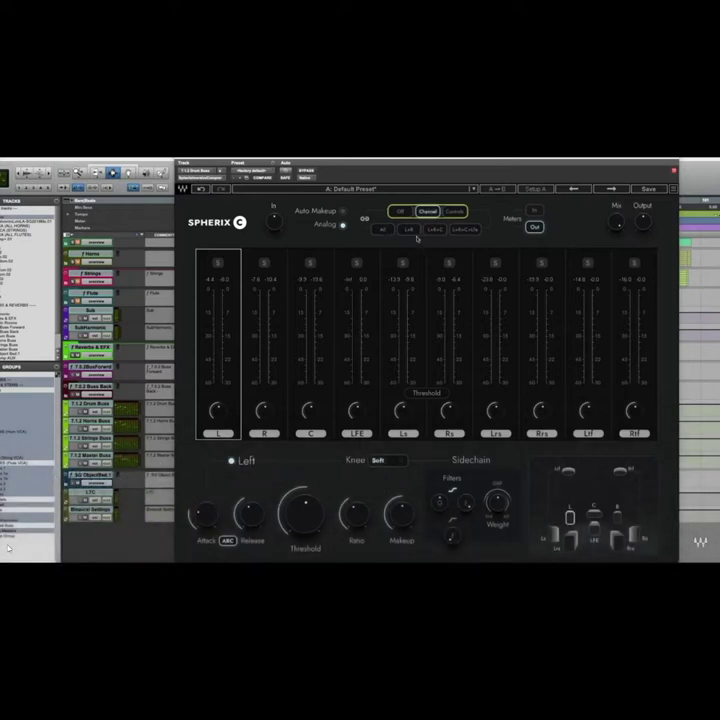
pyautogui.click(383, 230)
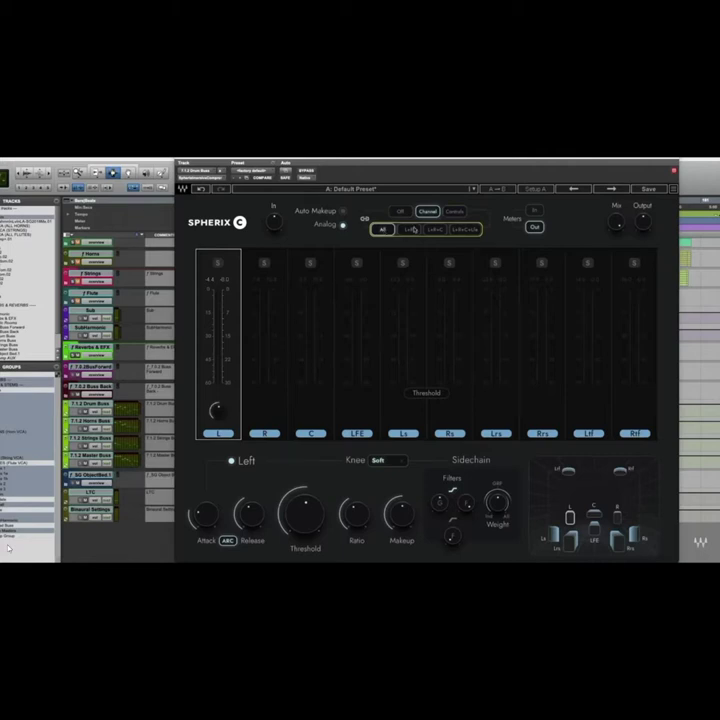
pyautogui.click(411, 230)
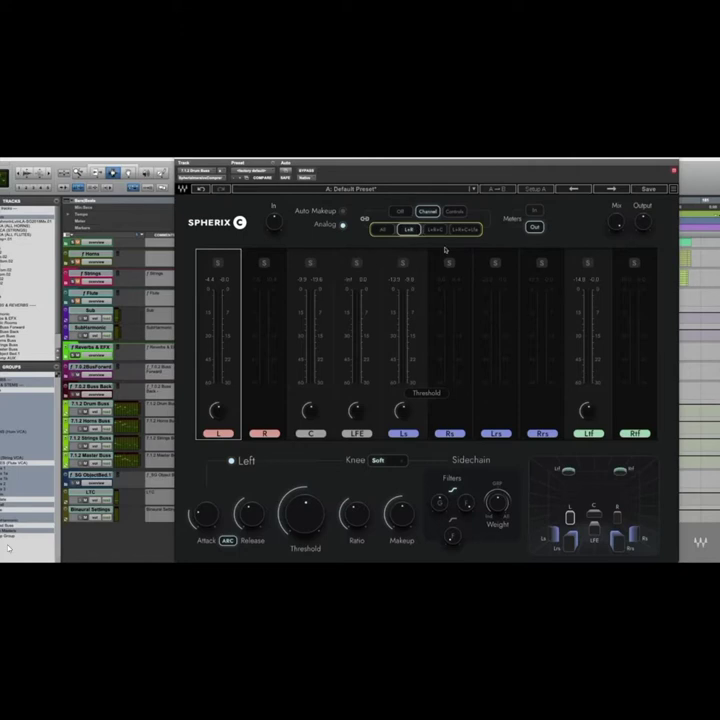
pyautogui.click(436, 231)
pyautogui.click(461, 230)
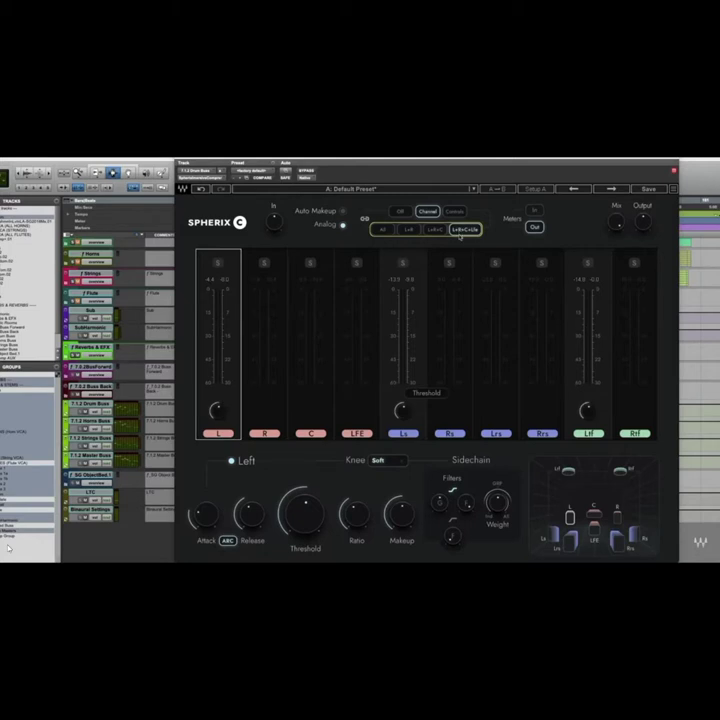
# - Rebuild the grouping from L+R through L+R+C to L+R+C+Lfe
pyautogui.click(410, 230)
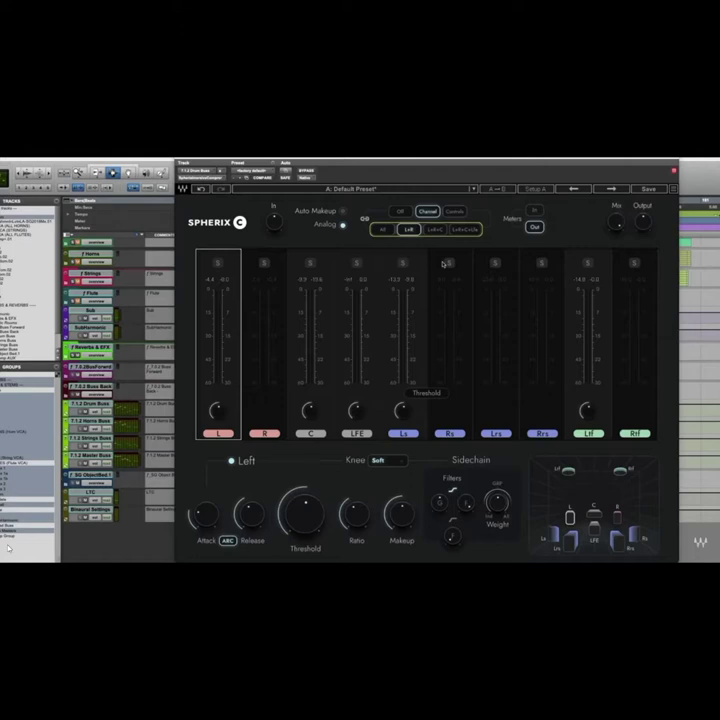
pyautogui.click(437, 230)
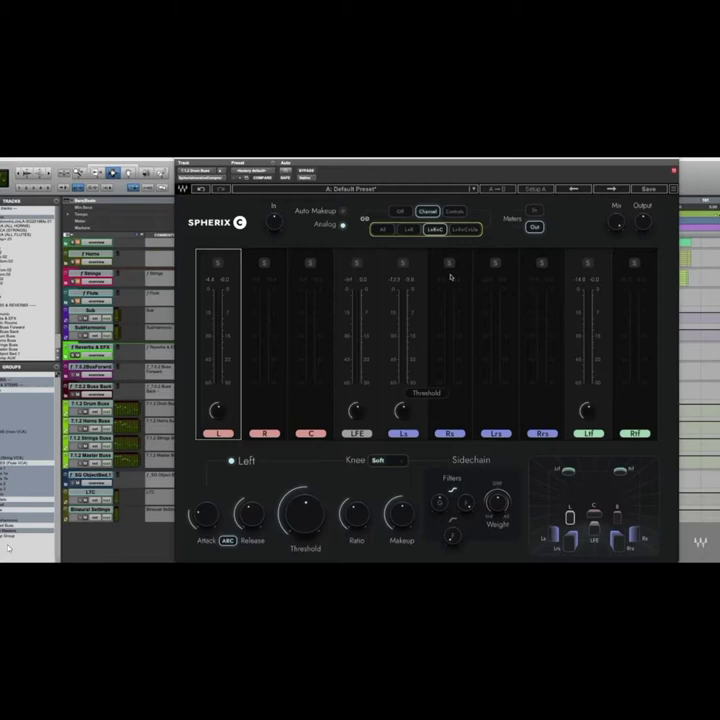
pyautogui.click(473, 231)
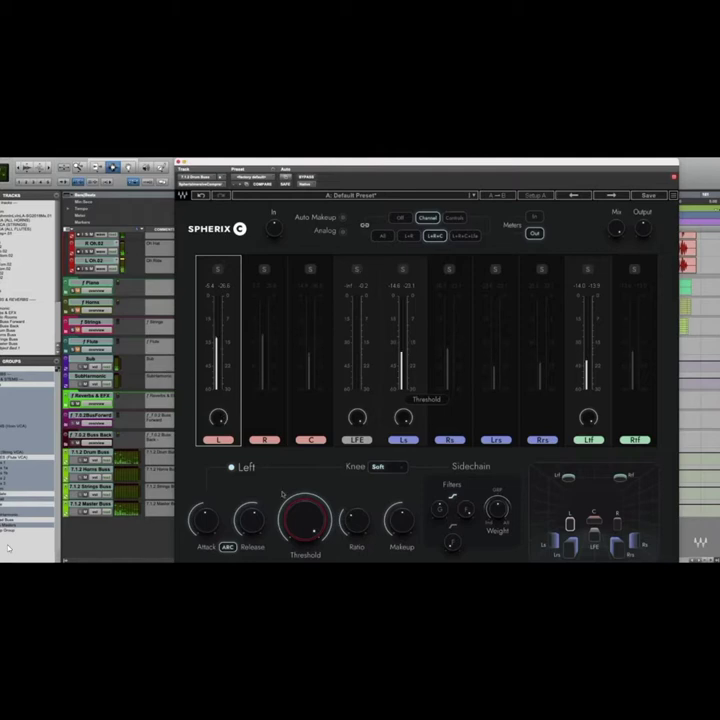
# - Lower the front L group's threshold and release
pyautogui.moveTo(305, 512)
pyautogui.scroll(-5, 305, 512)
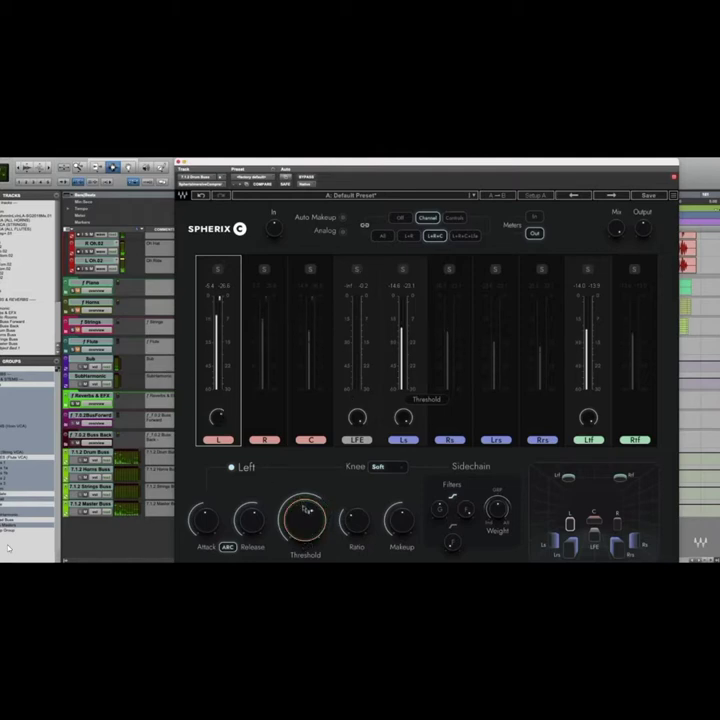
pyautogui.scroll(-3, 305, 512)
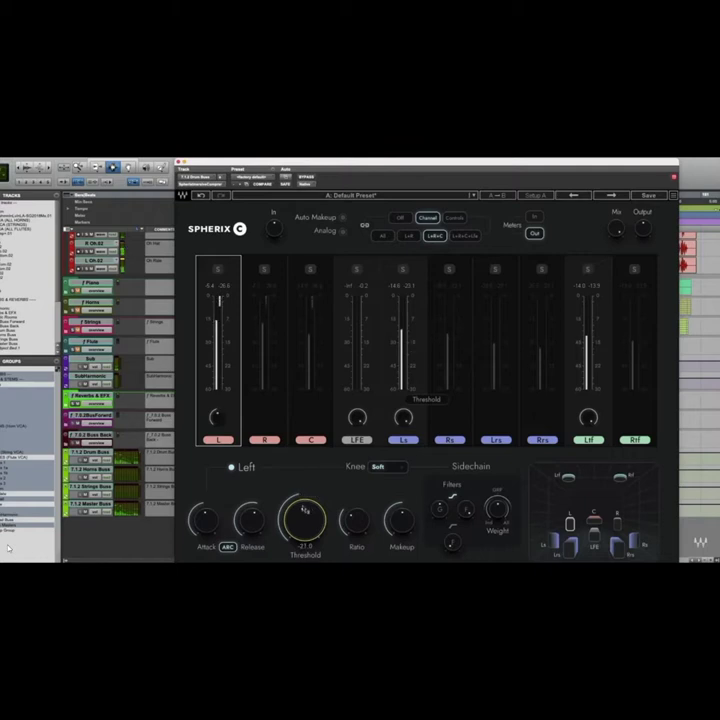
pyautogui.scroll(-2, 305, 512)
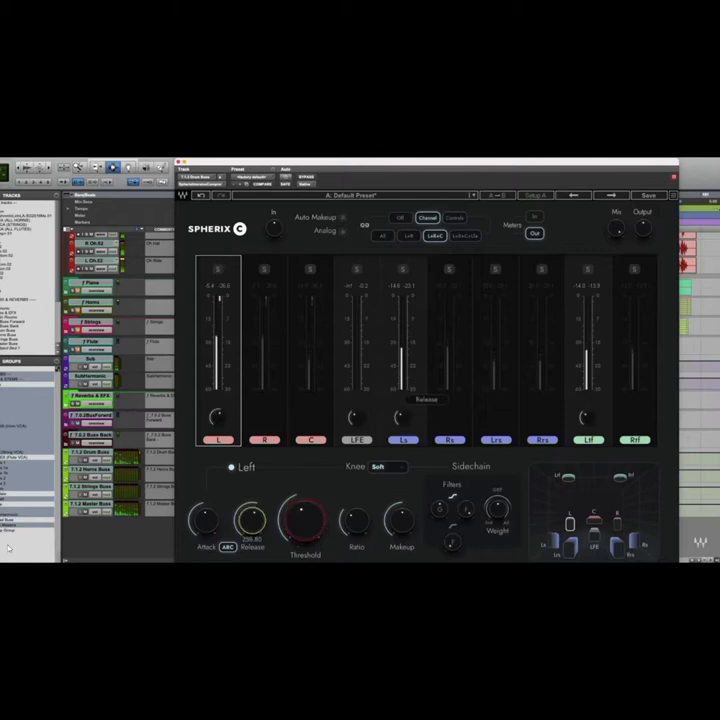
pyautogui.scroll(-4, 251, 519)
pyautogui.scroll(-3, 251, 519)
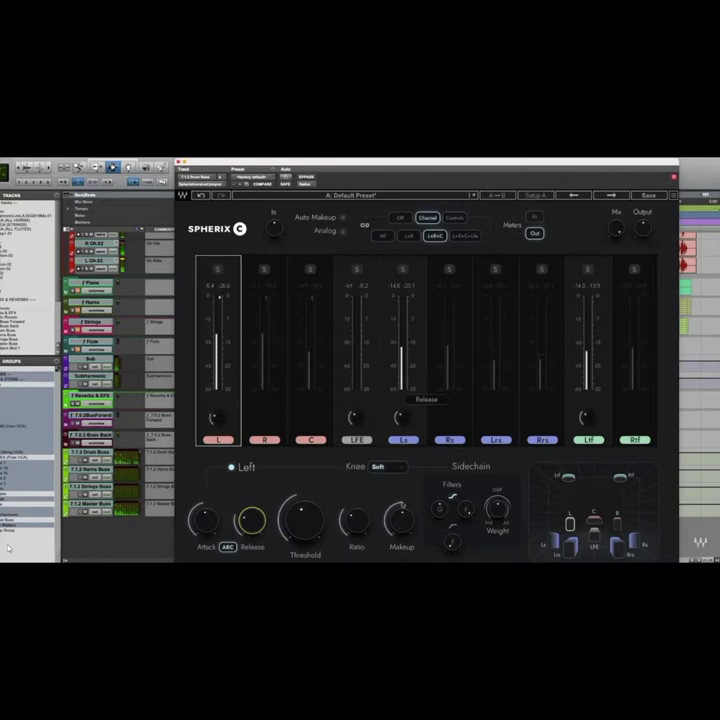
# - Select the Ls group and pull its threshold down to -26.4
pyautogui.click(413, 386)
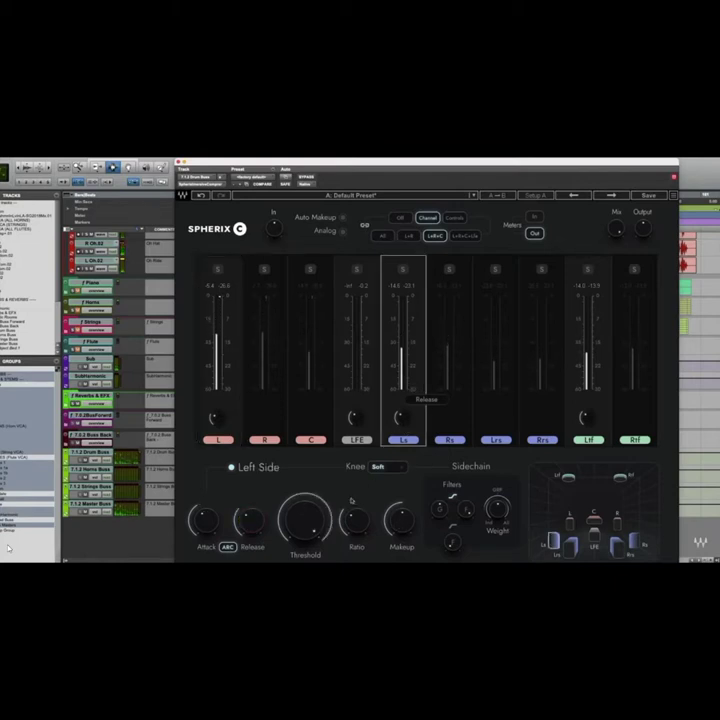
pyautogui.moveTo(403, 416); pyautogui.dragTo(403, 440)
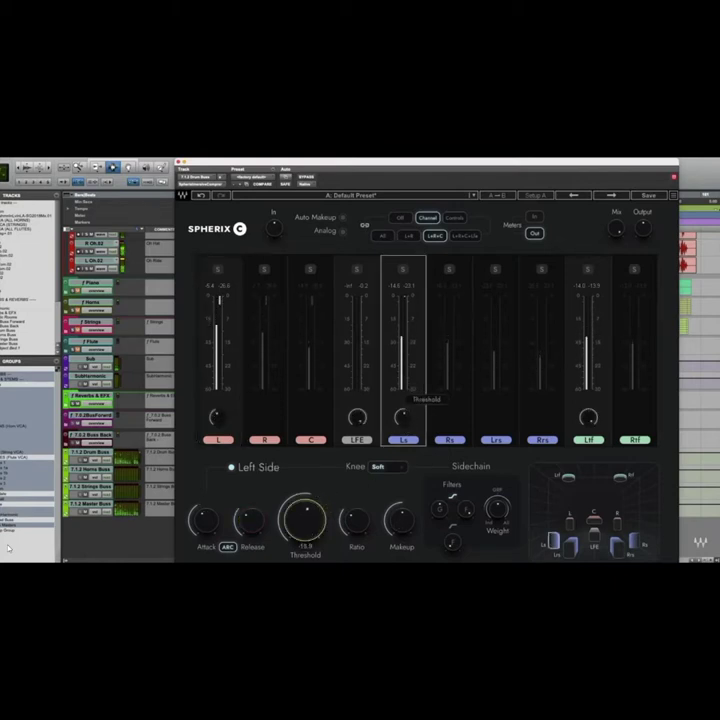
pyautogui.moveTo(403, 440); pyautogui.dragTo(403, 442)
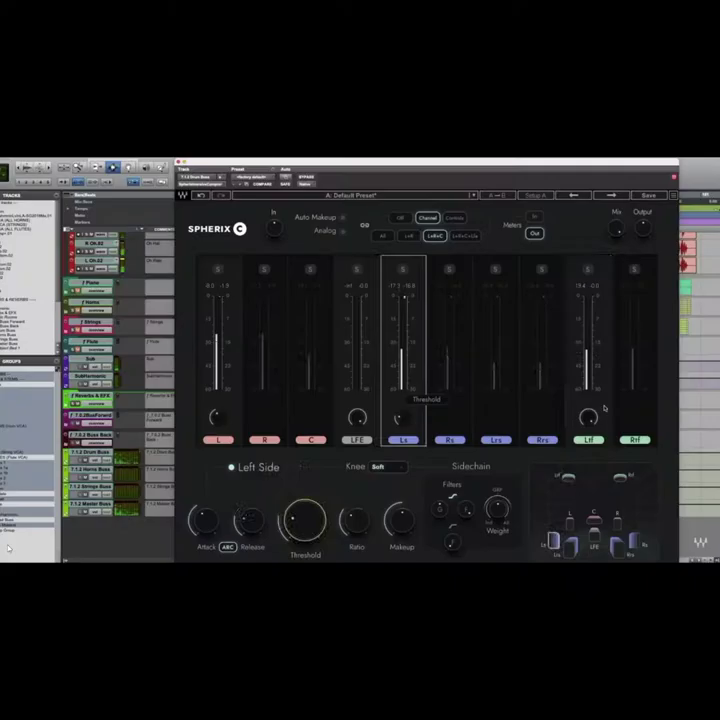
# - Lower the Ltf threshold to about -15.3 dB, then check the L and Ls thresholds
pyautogui.click(604, 408)
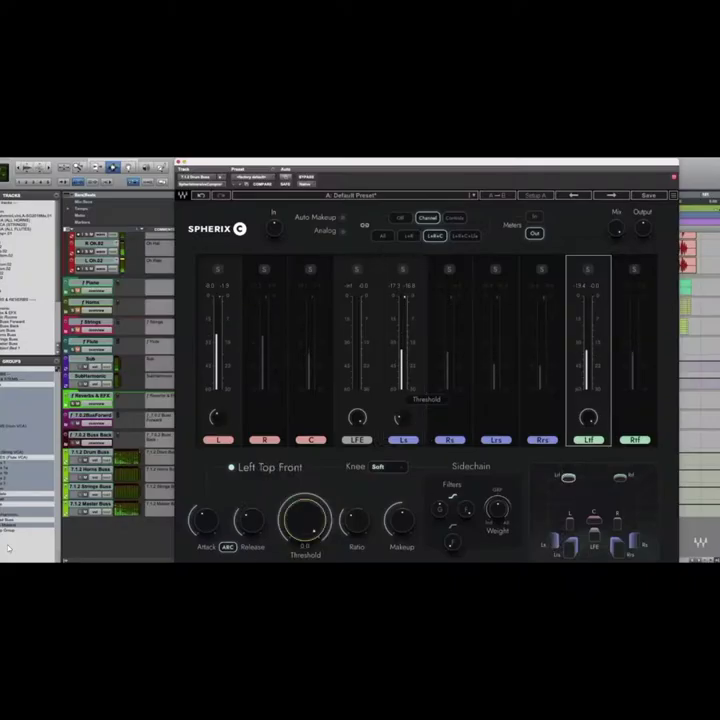
pyautogui.moveTo(305, 517); pyautogui.dragTo(305, 550)
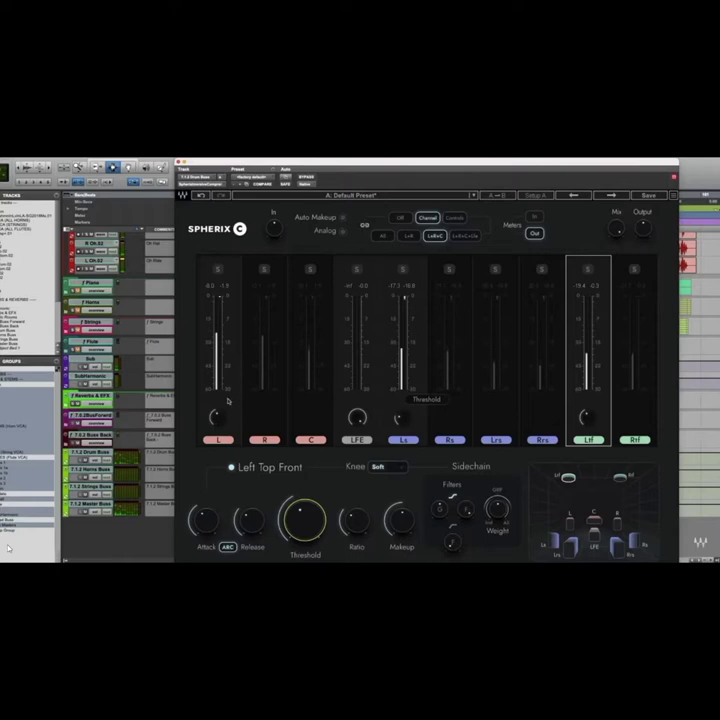
pyautogui.click(210, 362)
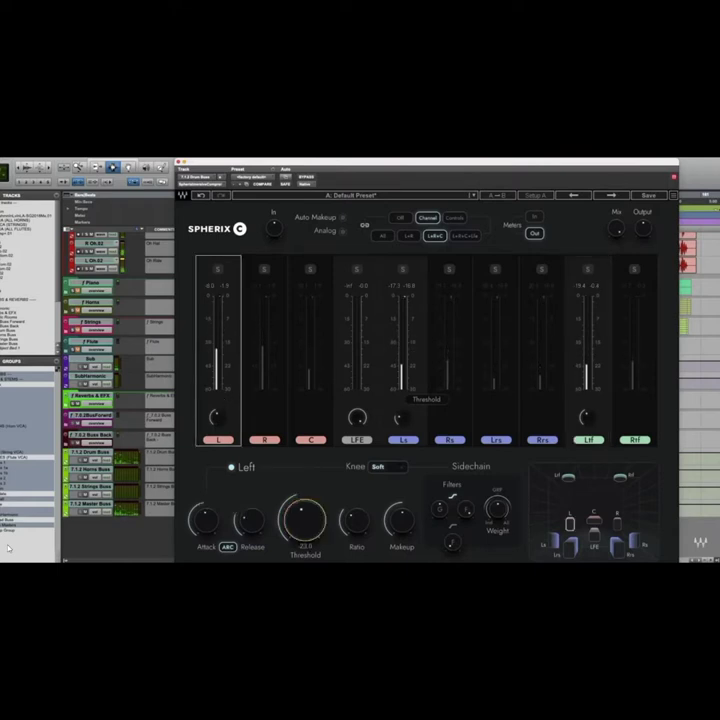
pyautogui.click(405, 404)
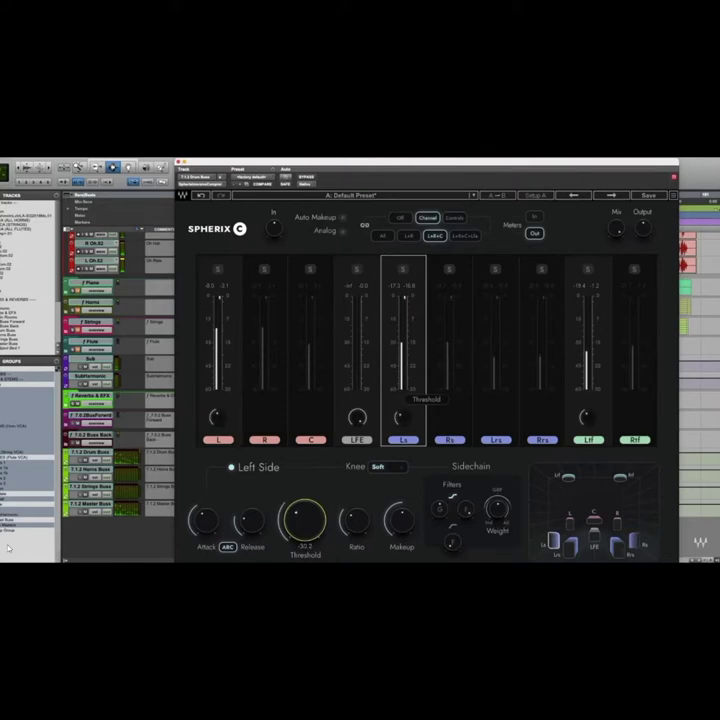
pyautogui.click(219, 417)
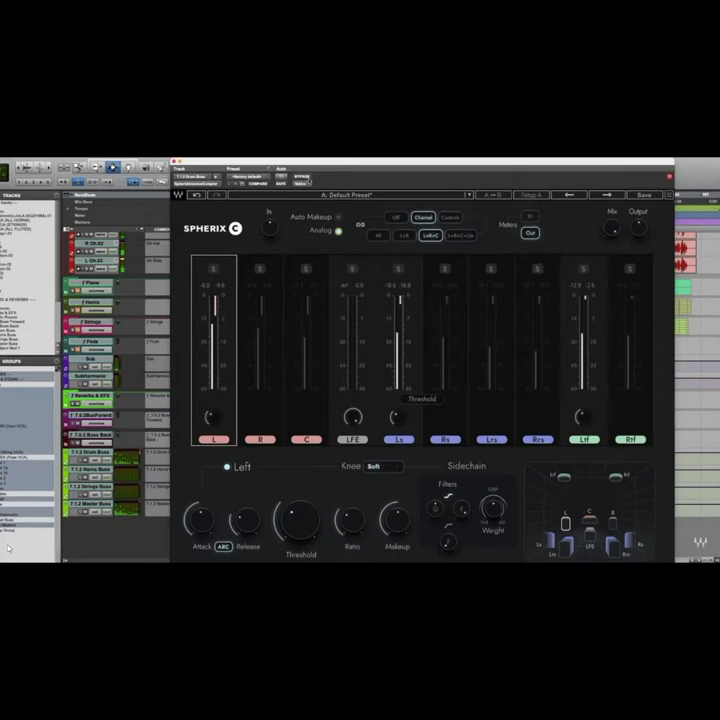
pyautogui.click(302, 177)
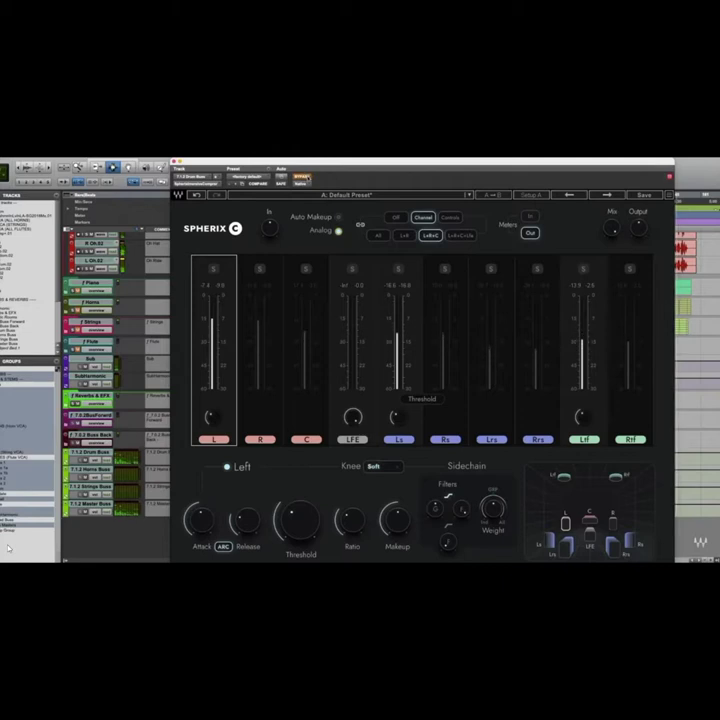
pyautogui.click(303, 177)
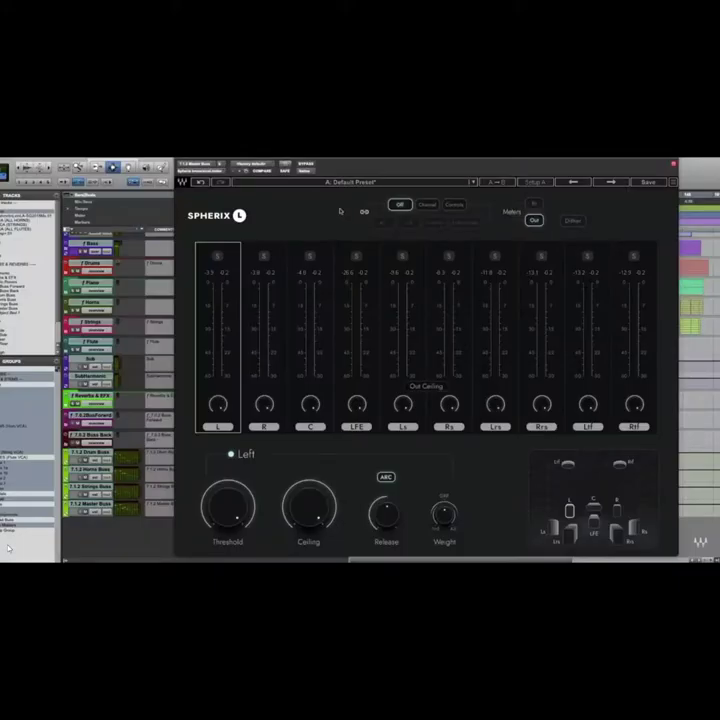
# - Switch the Limiter's link mode to Controls to reveal the link-group buttons
pyautogui.click(454, 206)
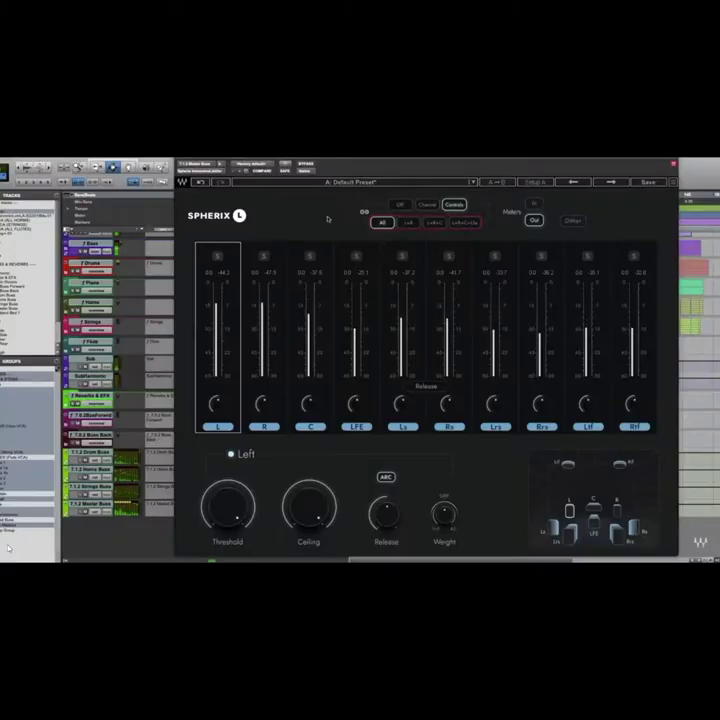
# - Link L, R and C as one group and drop their threshold to about -7.5 dB
pyautogui.click(433, 222)
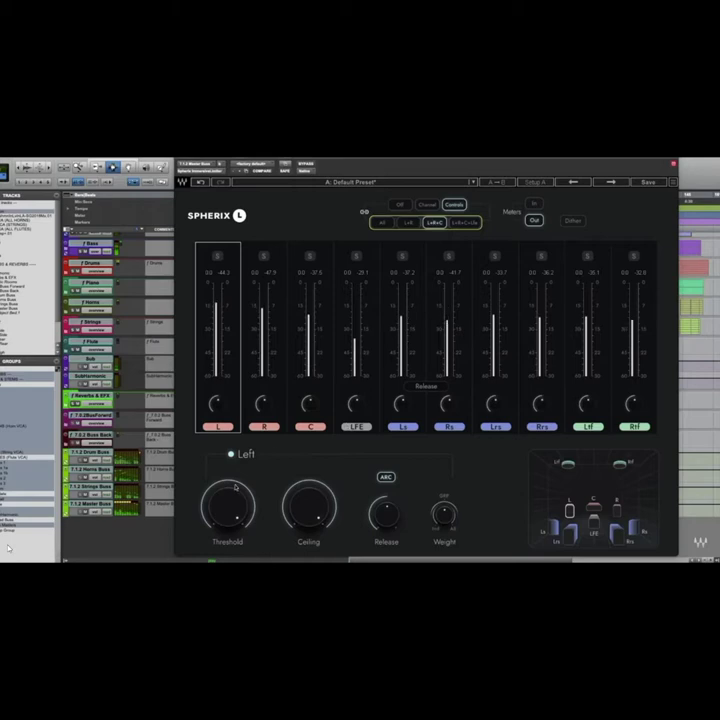
pyautogui.moveTo(234, 505)
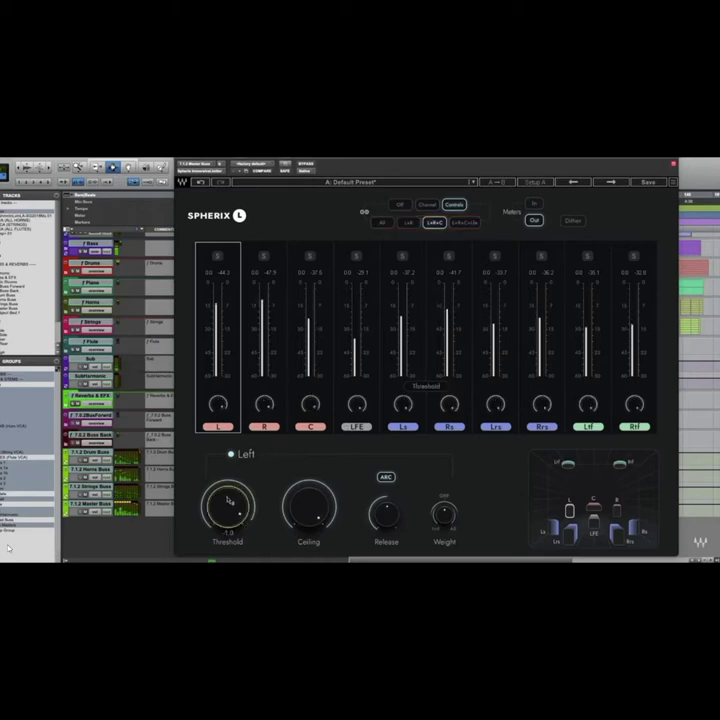
pyautogui.moveTo(231, 500); pyautogui.dragTo(231, 503)
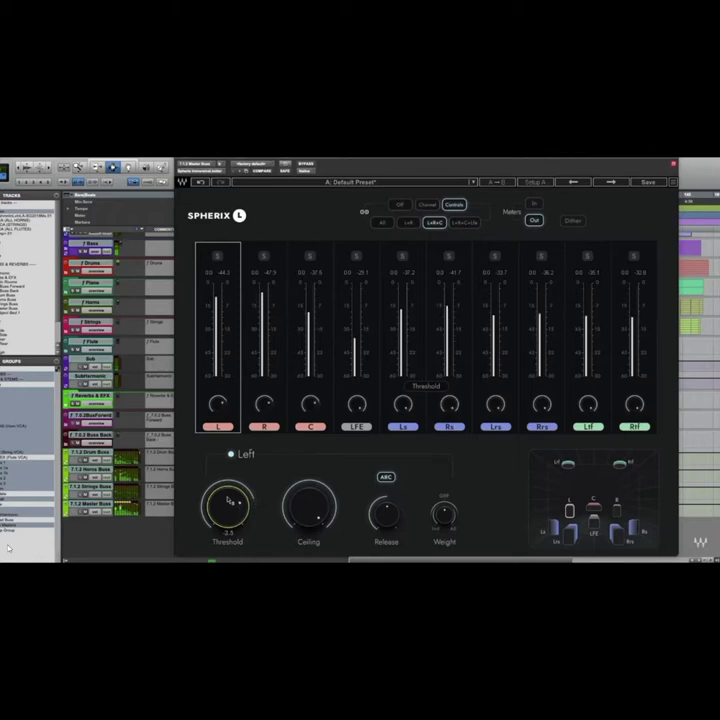
pyautogui.moveTo(230, 499); pyautogui.dragTo(230, 500)
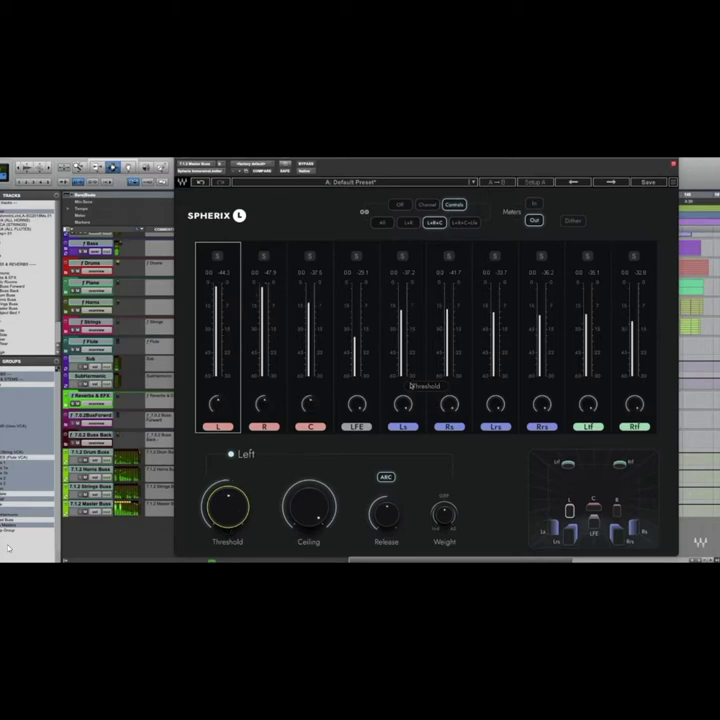
# - Select the Ls group and lower its threshold to -20.0 dB
pyautogui.click(410, 385)
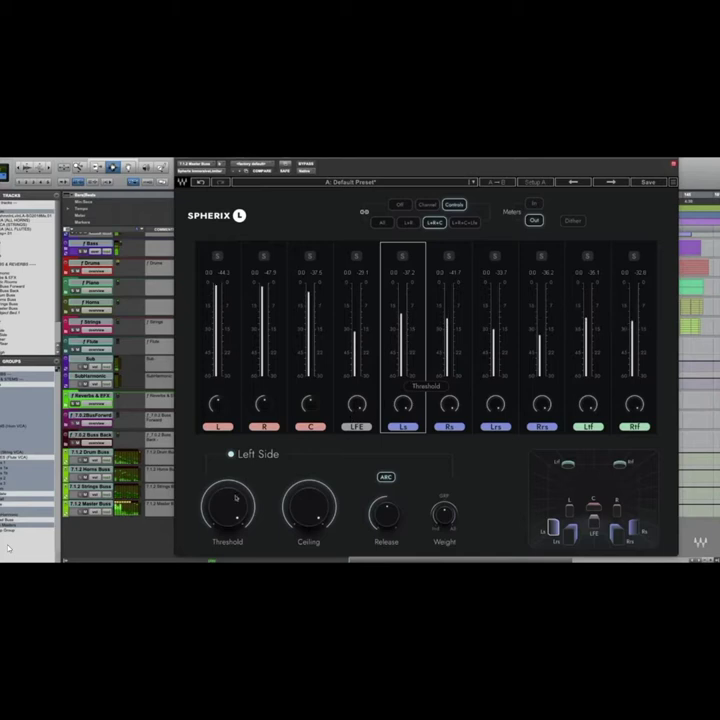
pyautogui.moveTo(231, 504)
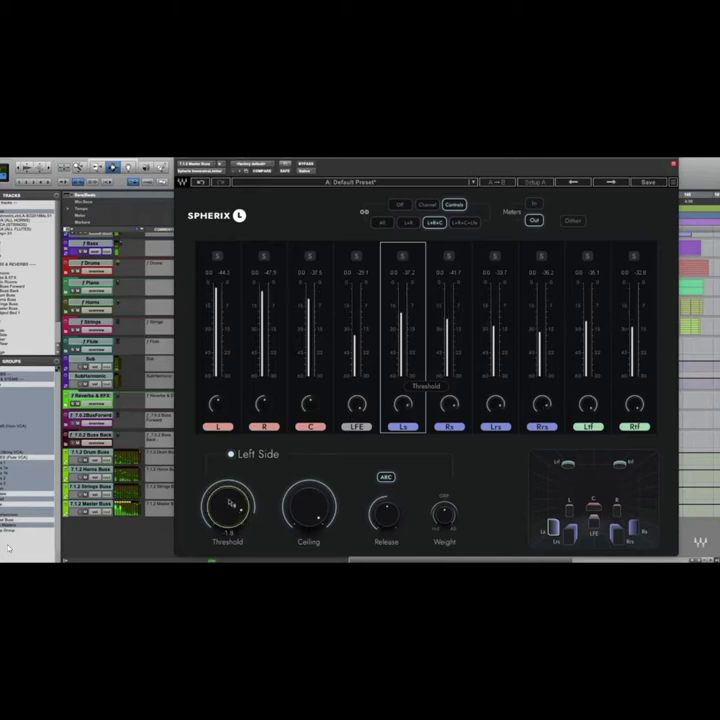
pyautogui.scroll(-5, 231, 503)
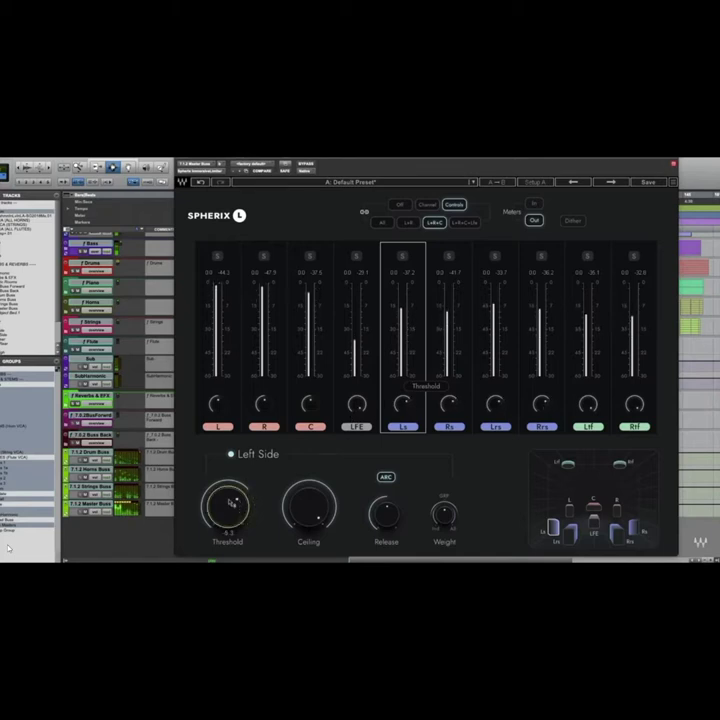
pyautogui.scroll(-2, 231, 503)
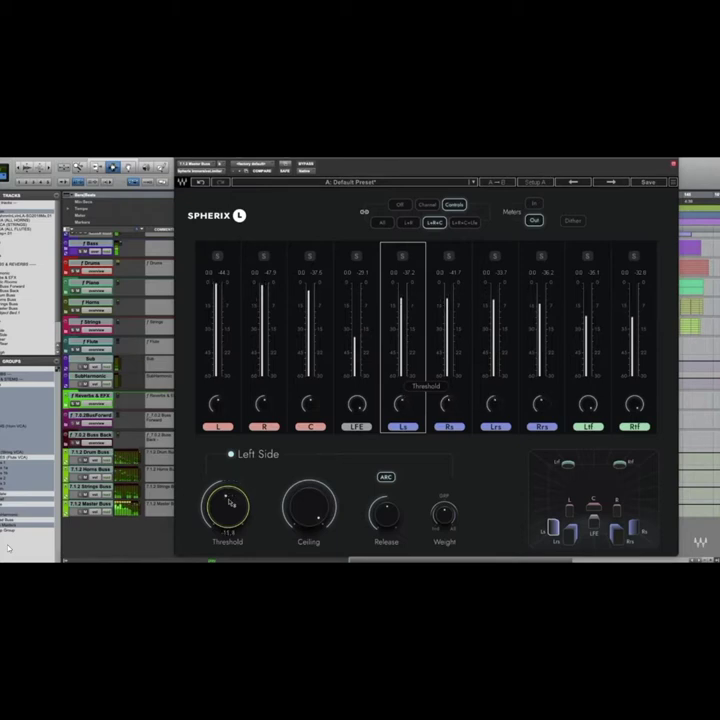
pyautogui.scroll(-1, 231, 502)
pyautogui.scroll(-15, 231, 502)
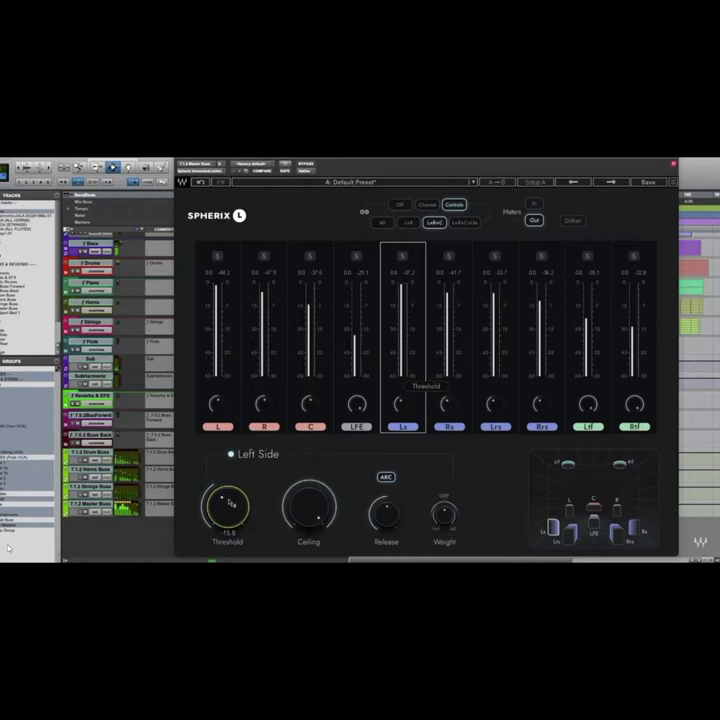
pyautogui.scroll(-4, 231, 502)
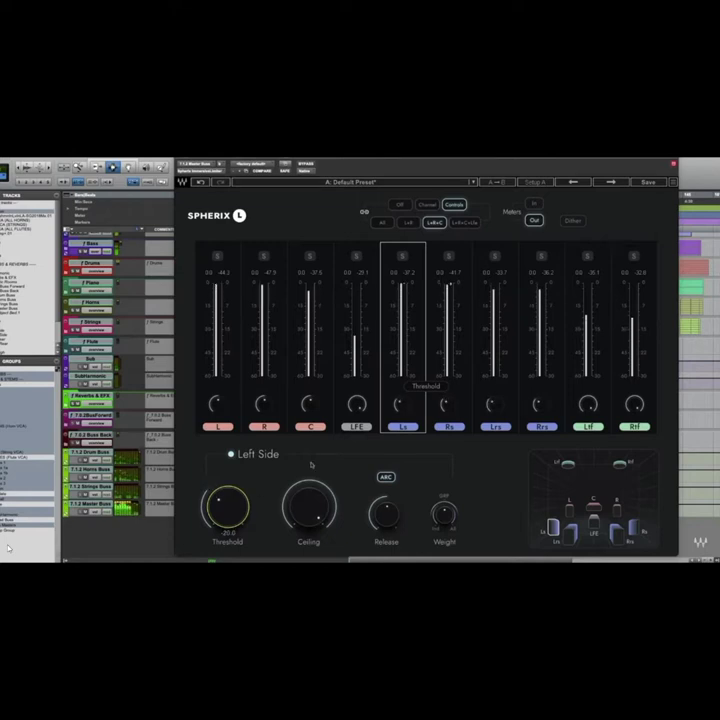
# - Select the Ltf group and lower its threshold to about -16 dB
pyautogui.click(596, 395)
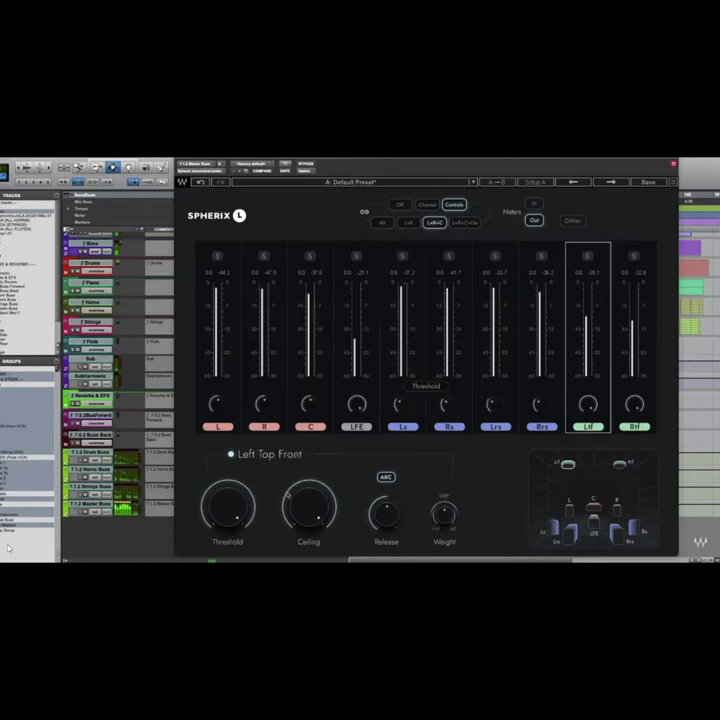
pyautogui.scroll(-2, 231, 502)
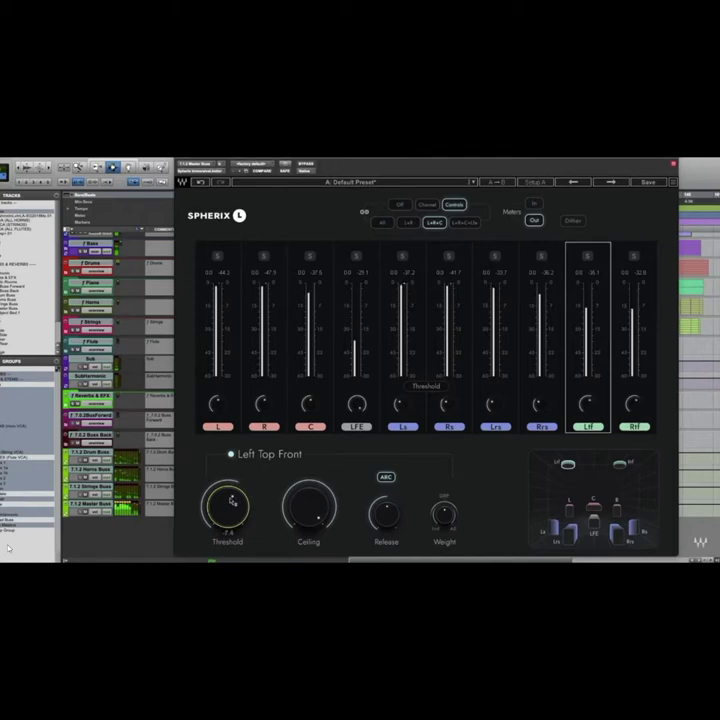
pyautogui.scroll(-3, 231, 499)
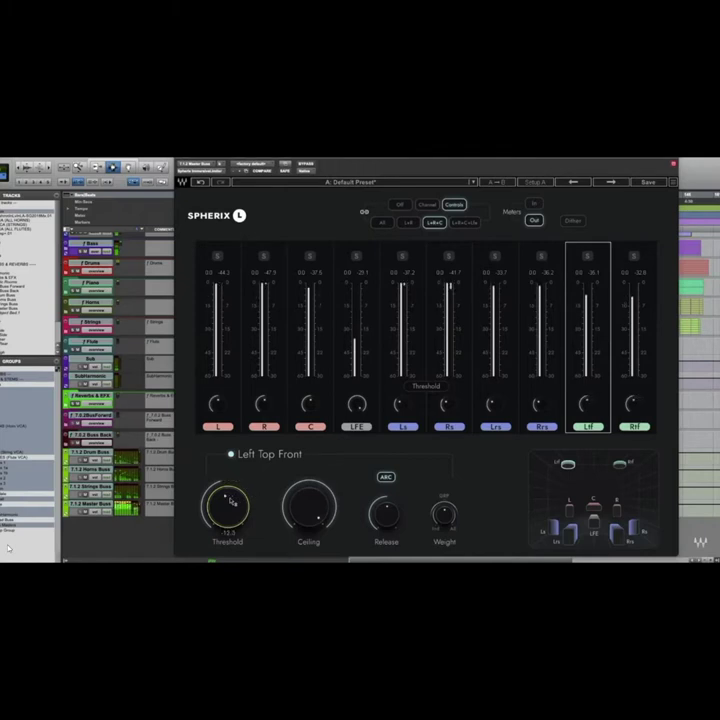
pyautogui.scroll(-2, 231, 500)
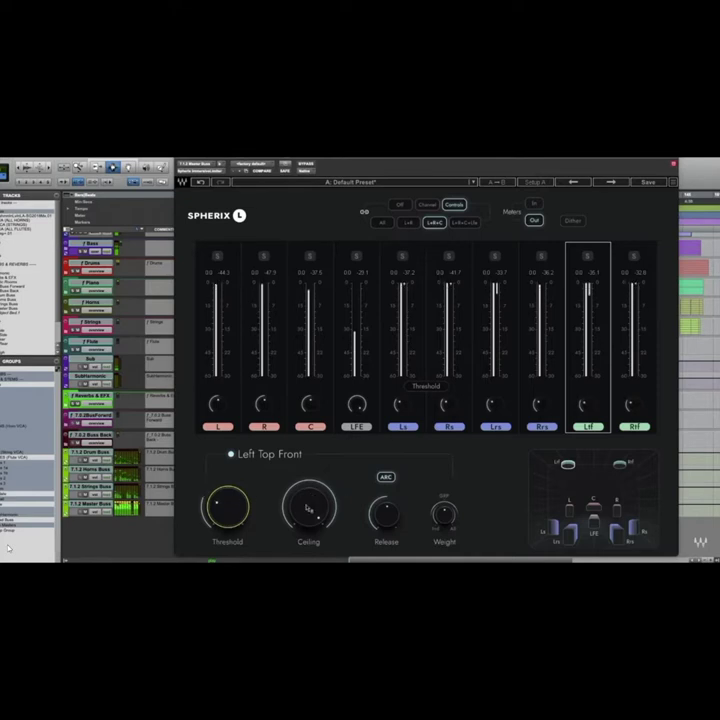
# - Lower the L, Ls and Ltf ceilings to about -6.0, -6.1 and -5.3 dB, then reselect L
pyautogui.click(225, 392)
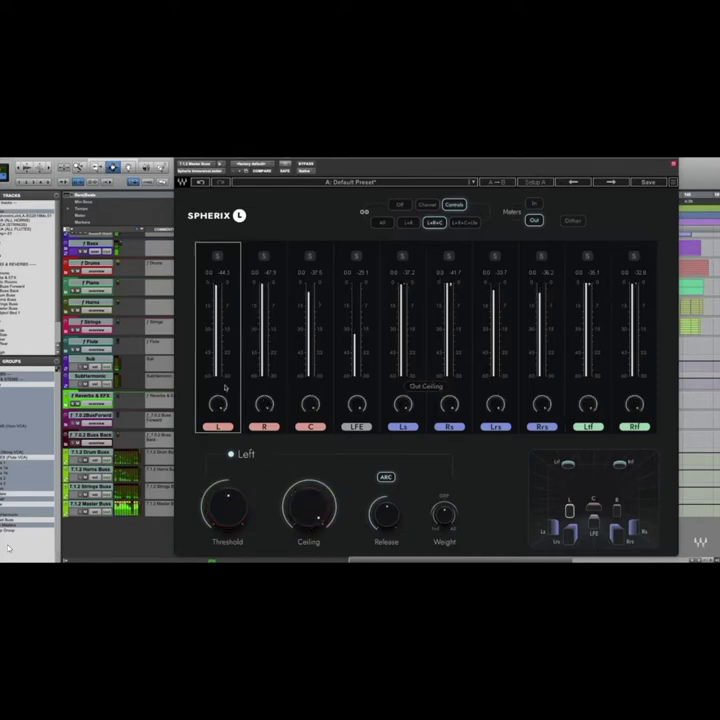
pyautogui.moveTo(311, 510)
pyautogui.scroll(-5, 311, 510)
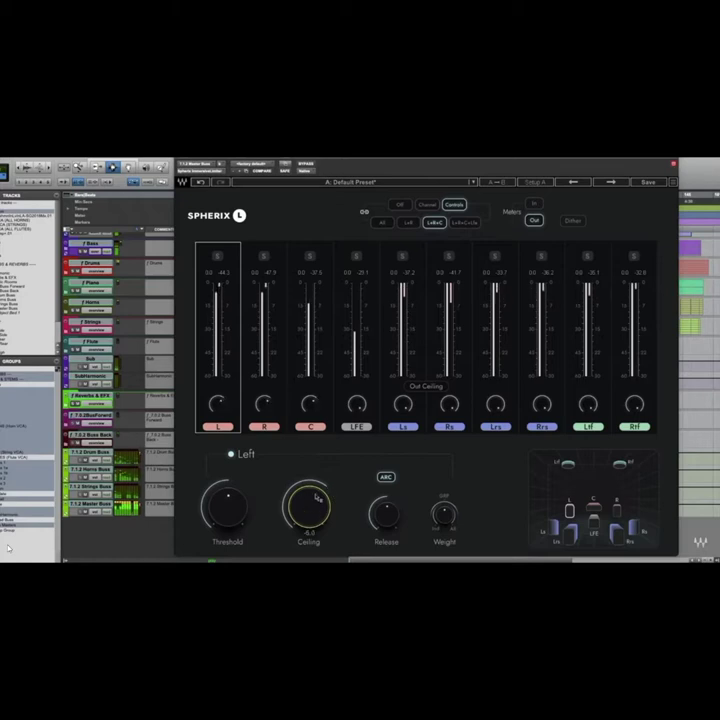
pyautogui.click(419, 416)
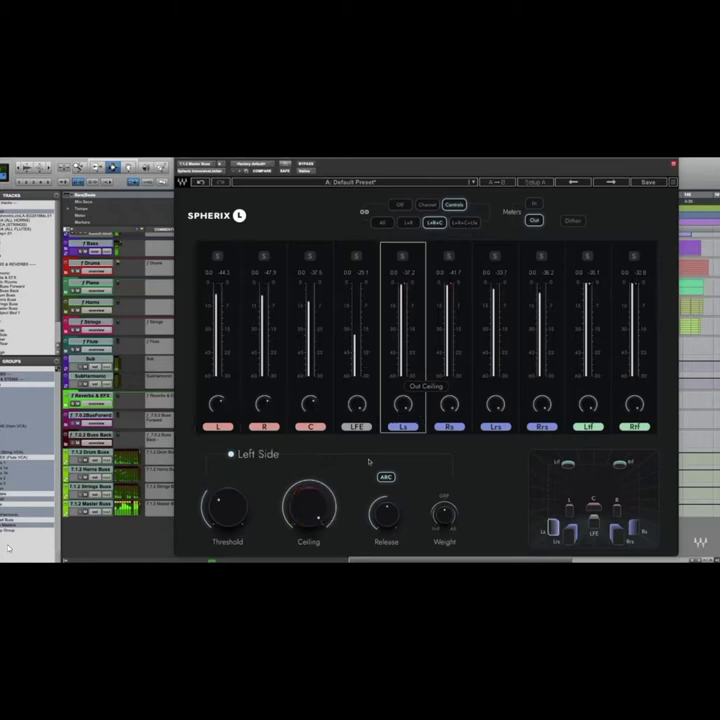
pyautogui.scroll(-3, 312, 498)
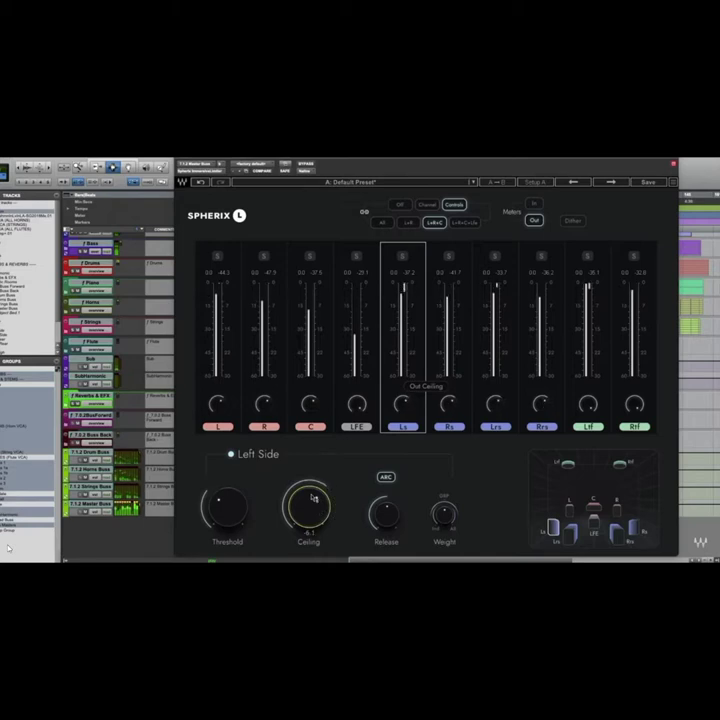
pyautogui.click(589, 398)
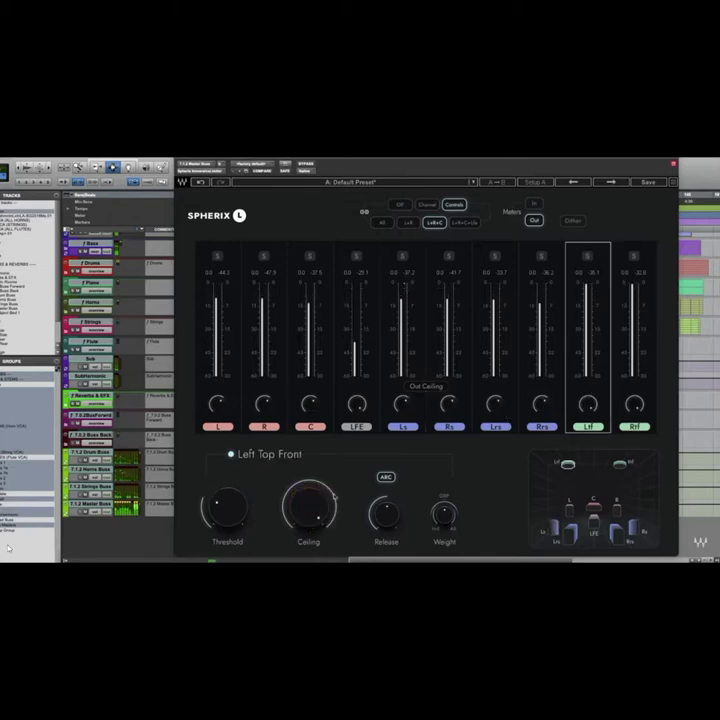
pyautogui.moveTo(308, 502)
pyautogui.scroll(-4, 308, 502)
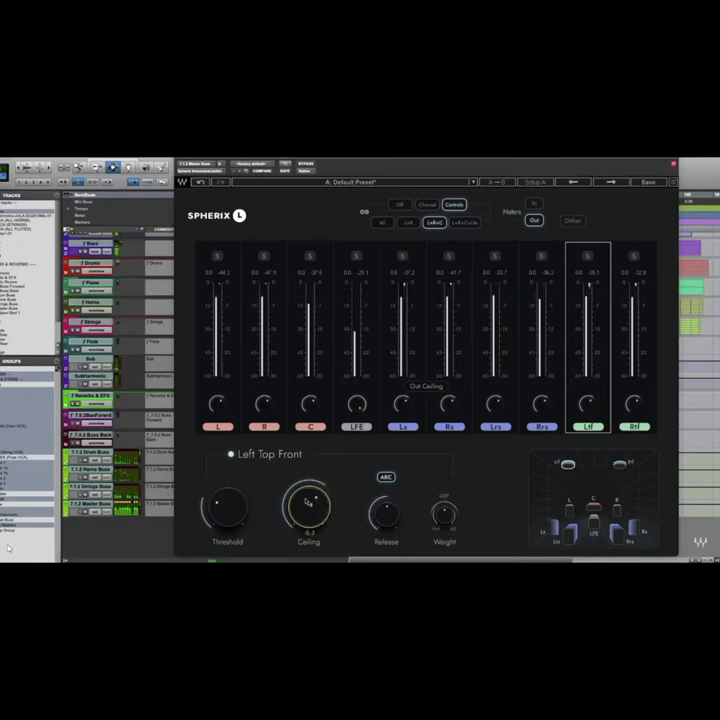
pyautogui.click(296, 218)
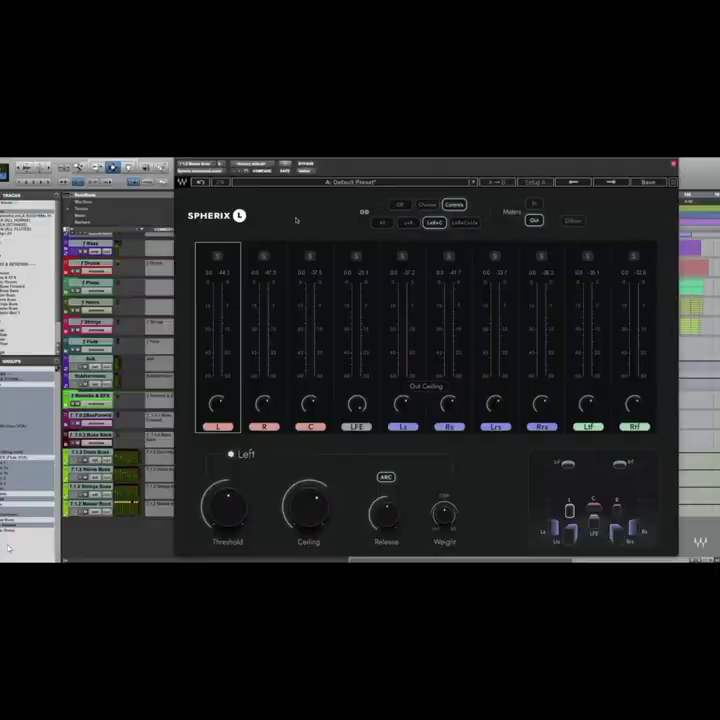